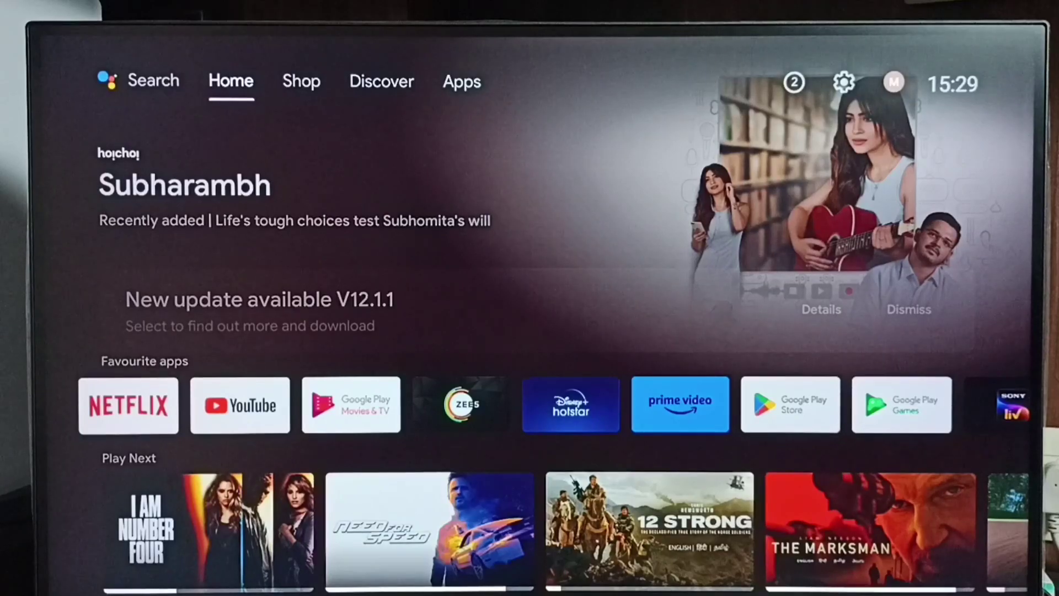
# Move right through the launcher pages to the Apps page.
pyautogui.press('Right')
pyautogui.press('Right')
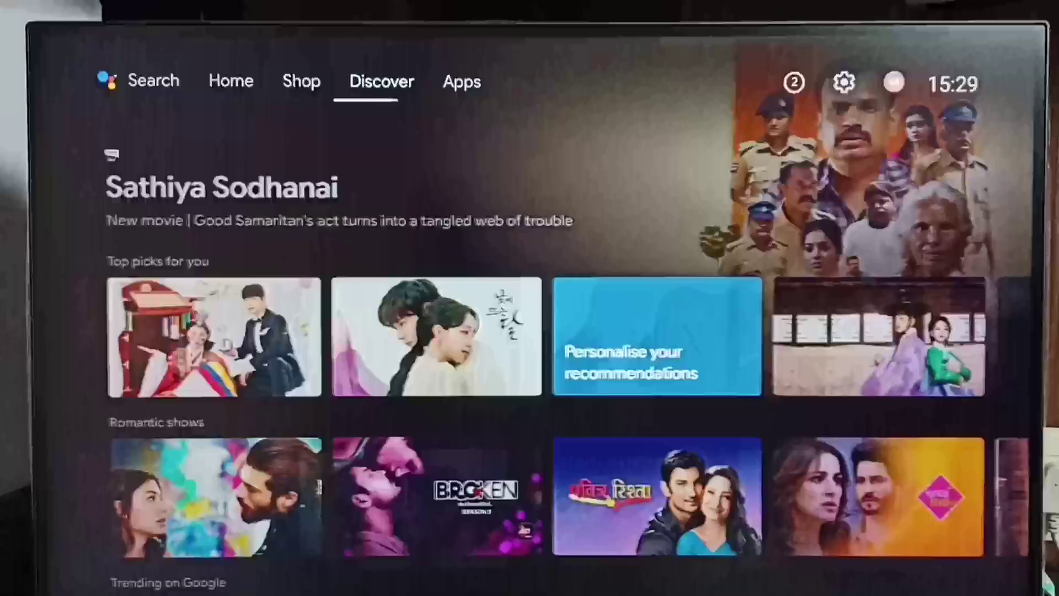
pyautogui.press('Right')
pyautogui.press('Right')
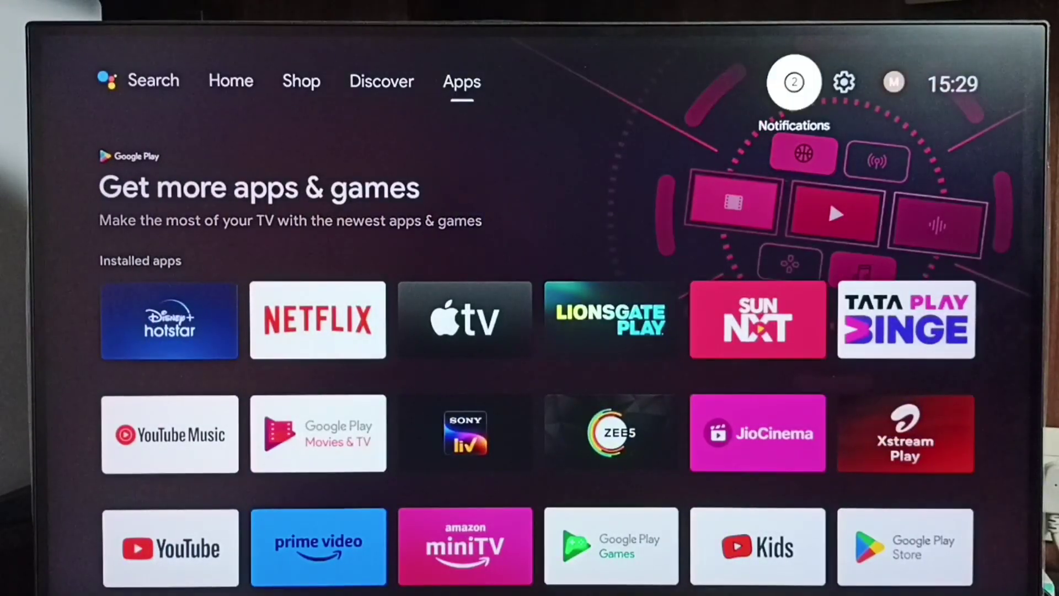
pyautogui.press('Right')
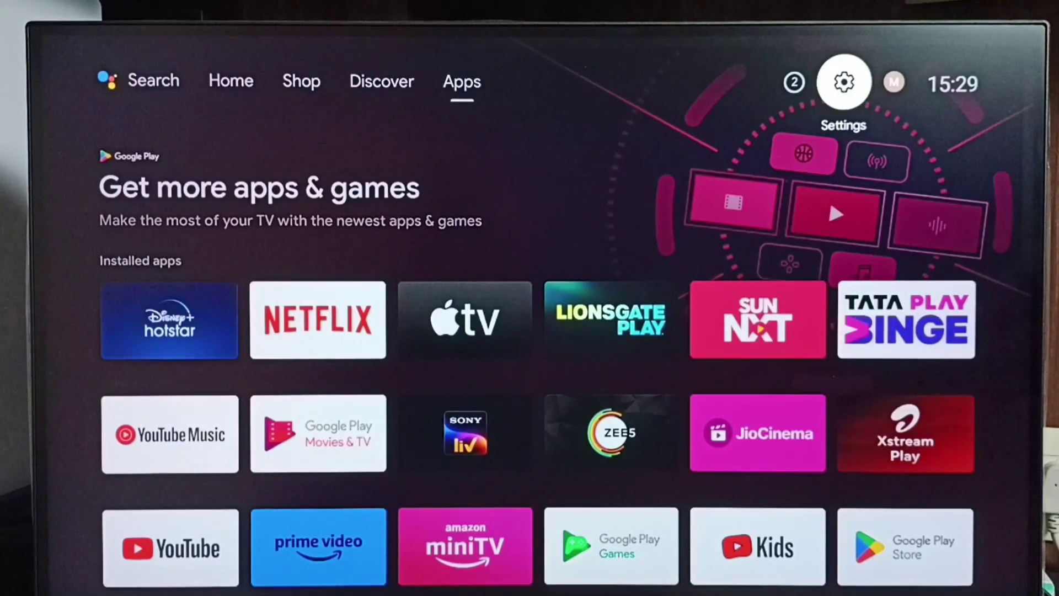
# Go from the Settings gear into Device Preferences, then Sound.
pyautogui.press('Return')
pyautogui.press('Down')
pyautogui.press('Down')
pyautogui.press('Down')
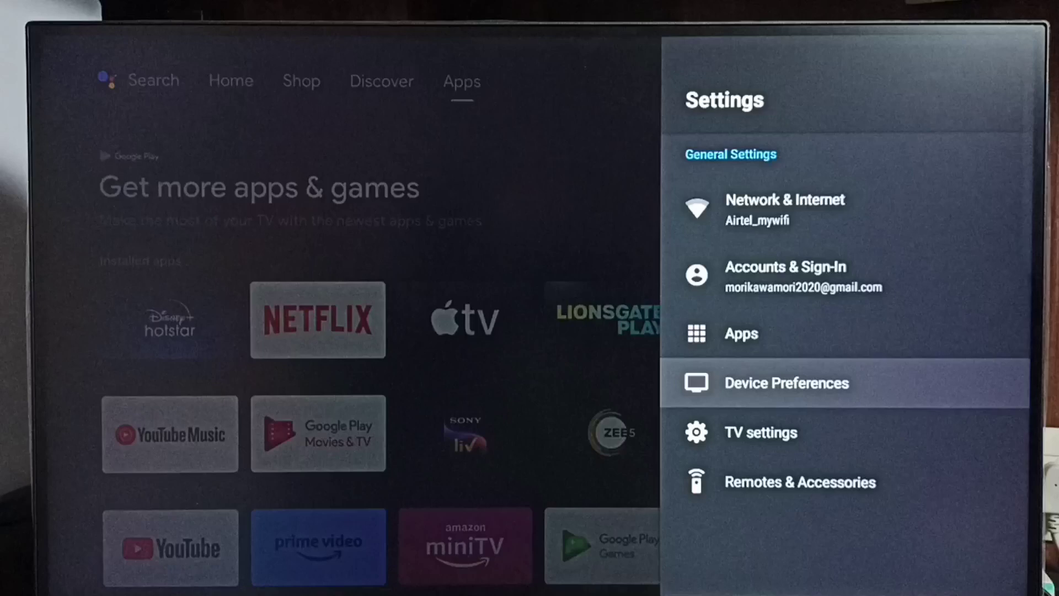
pyautogui.press('Return')
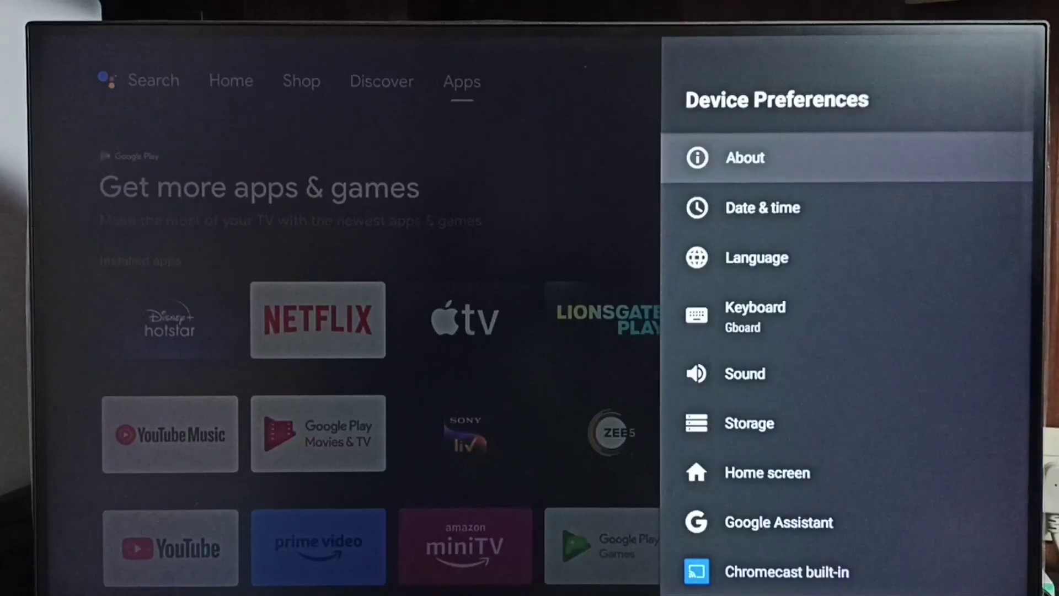
pyautogui.press('Down')
pyautogui.press('Down')
pyautogui.press('Down')
pyautogui.press('Down')
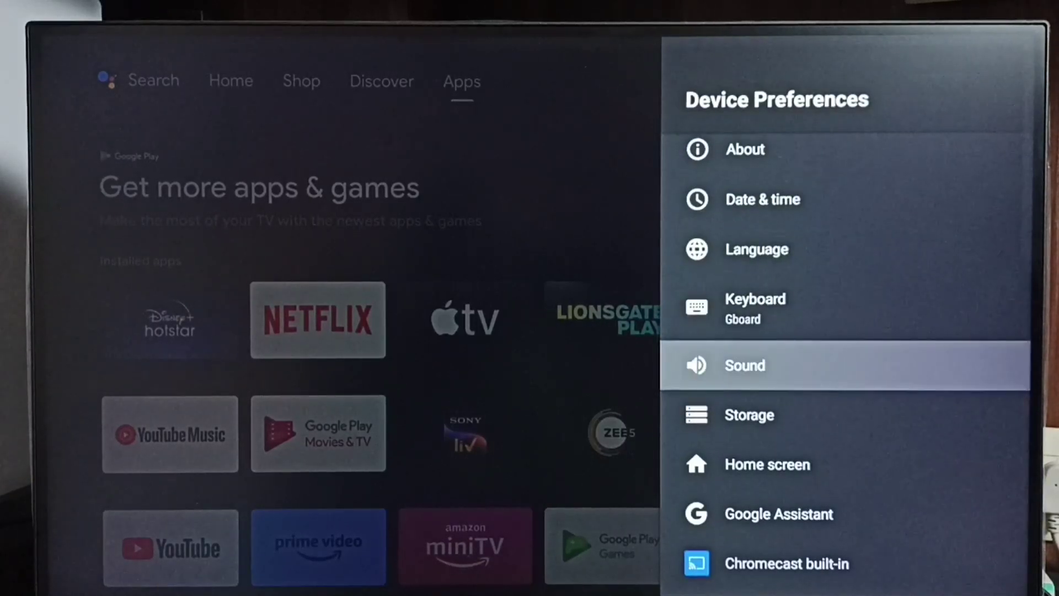
pyautogui.press('Return')
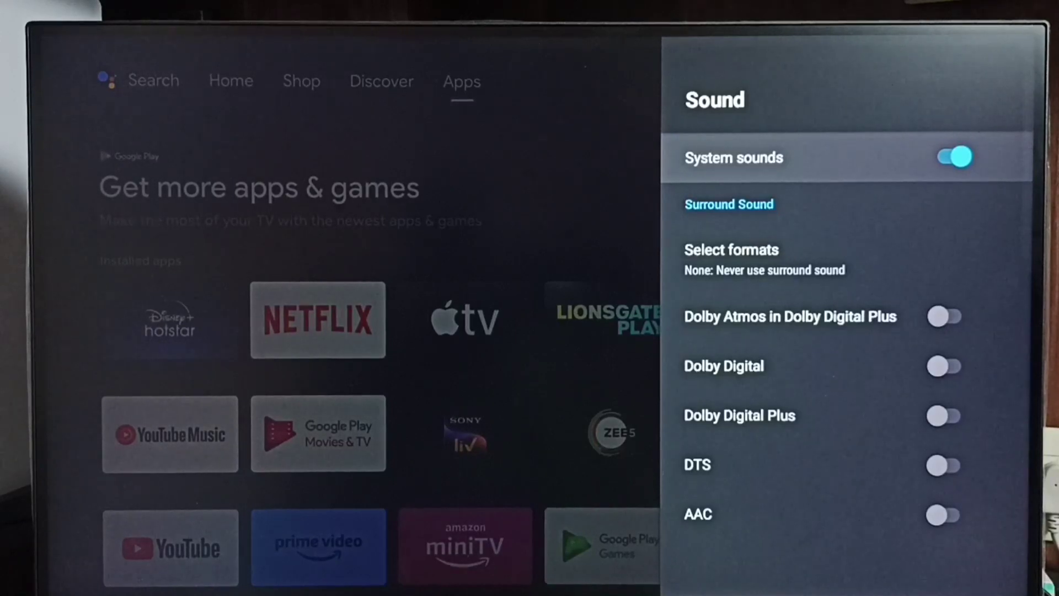
# Switch the System sounds toggle off.
pyautogui.press('Return')
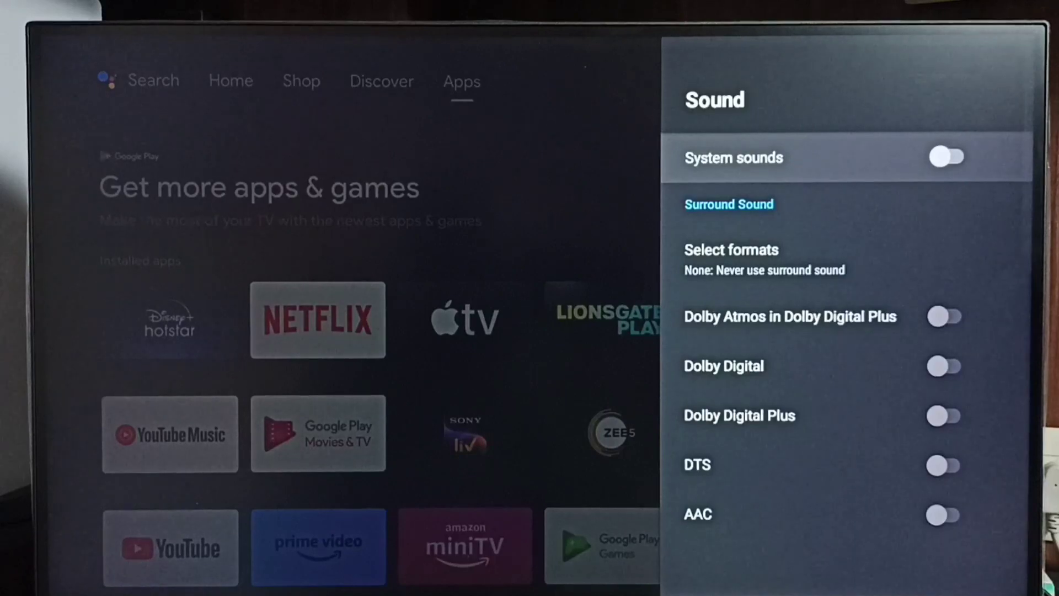
pyautogui.press('Escape')
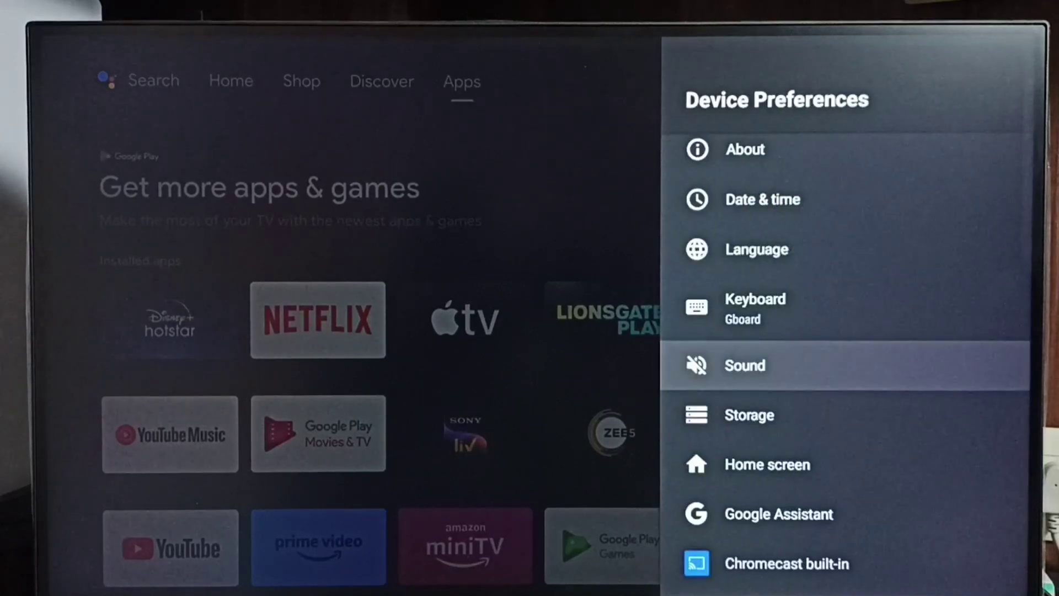
pyautogui.press('Escape')
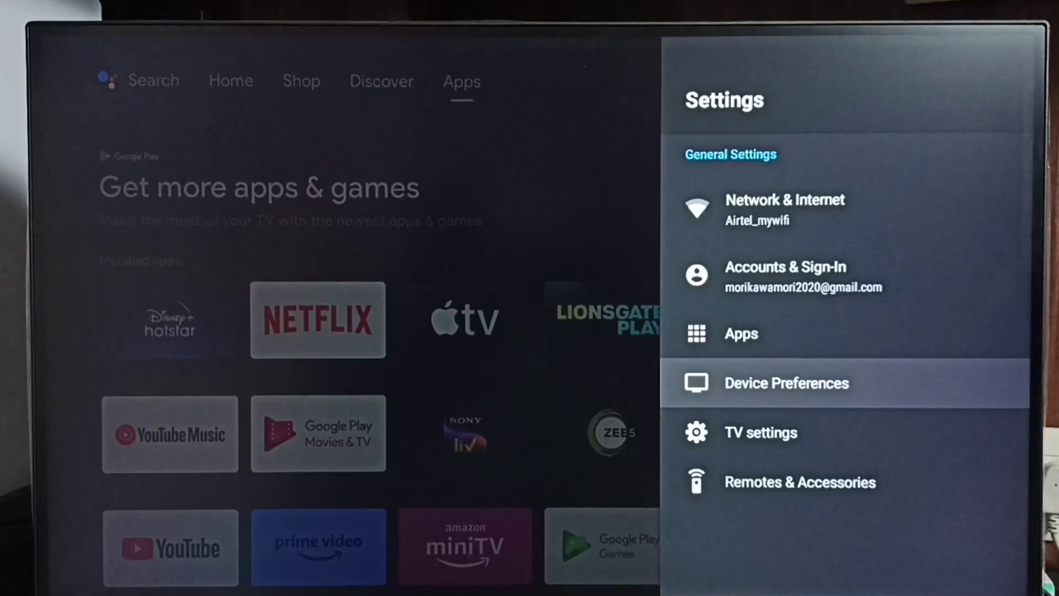
pyautogui.press('Return')
pyautogui.press('Down')
pyautogui.press('Down')
pyautogui.press('Down')
pyautogui.press('Down')
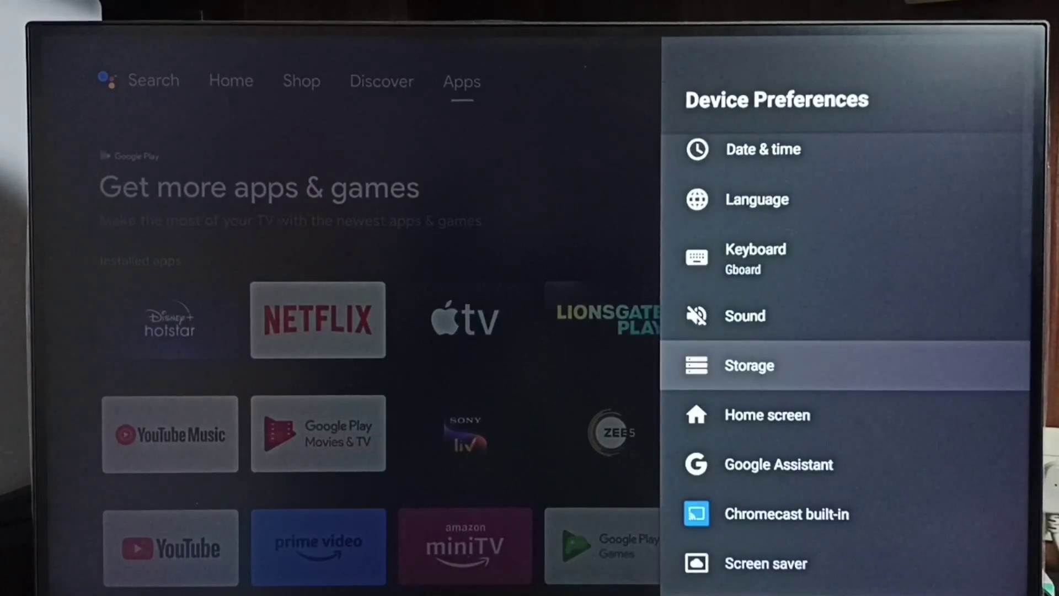
pyautogui.press('Up')
# Reopen Sound from Device Preferences and switch System sounds back on.
pyautogui.press('Return')
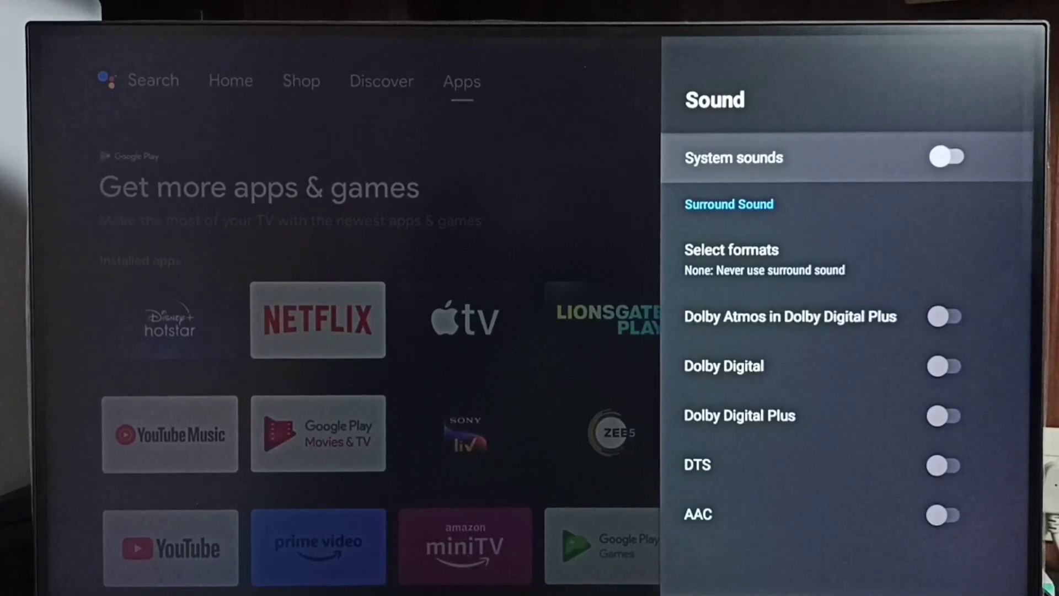
pyautogui.press('Return')
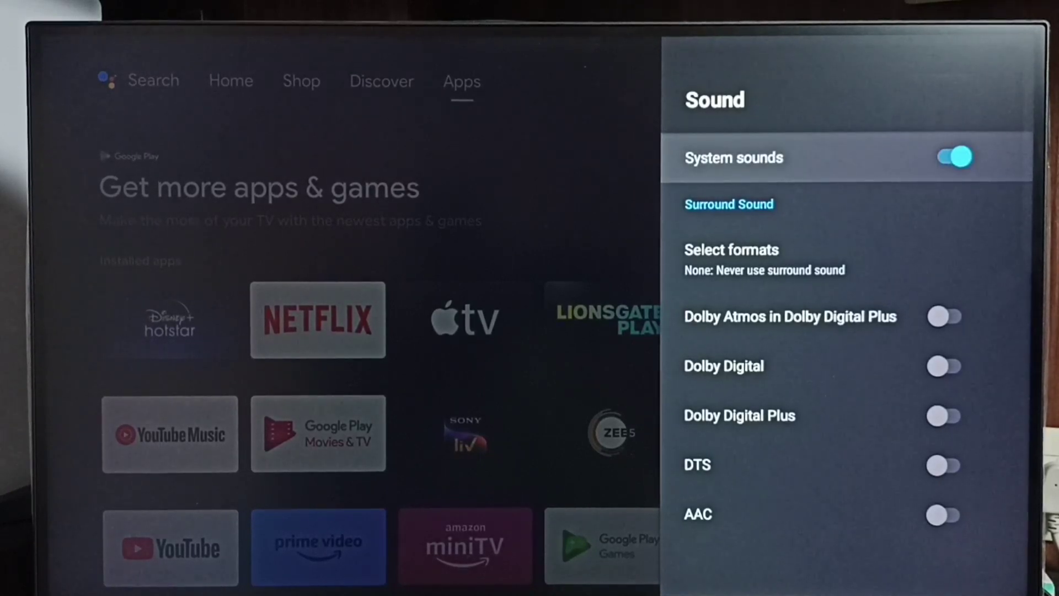